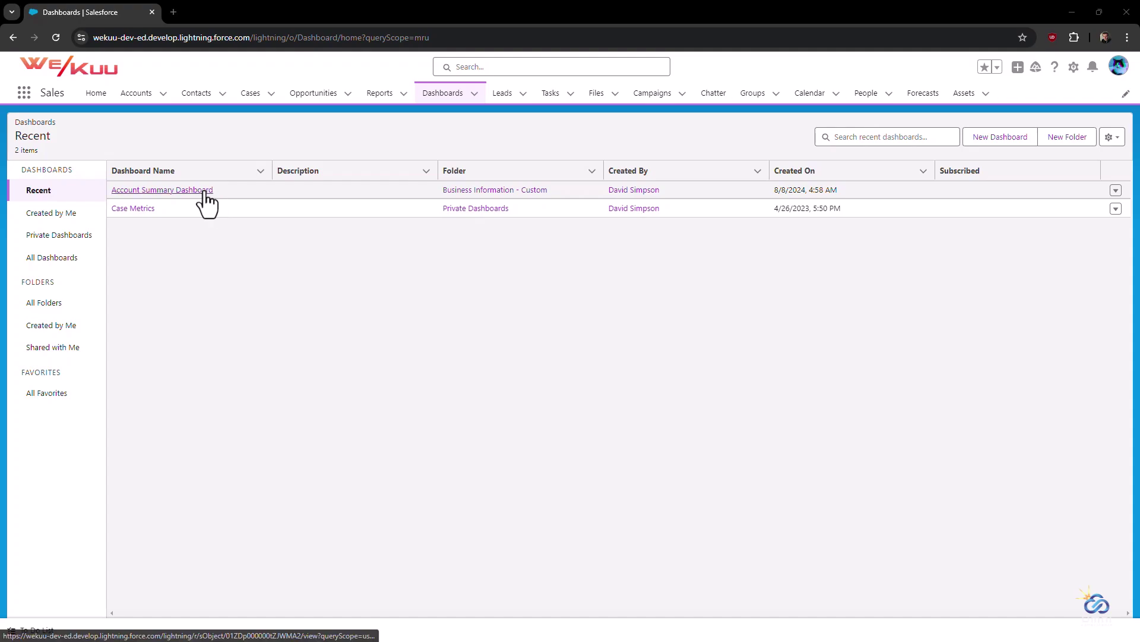
- Open the Account Summary Dashboard and view the source report of its Annual Revenue by Type chart, then return to the dashboard
click(204, 190)
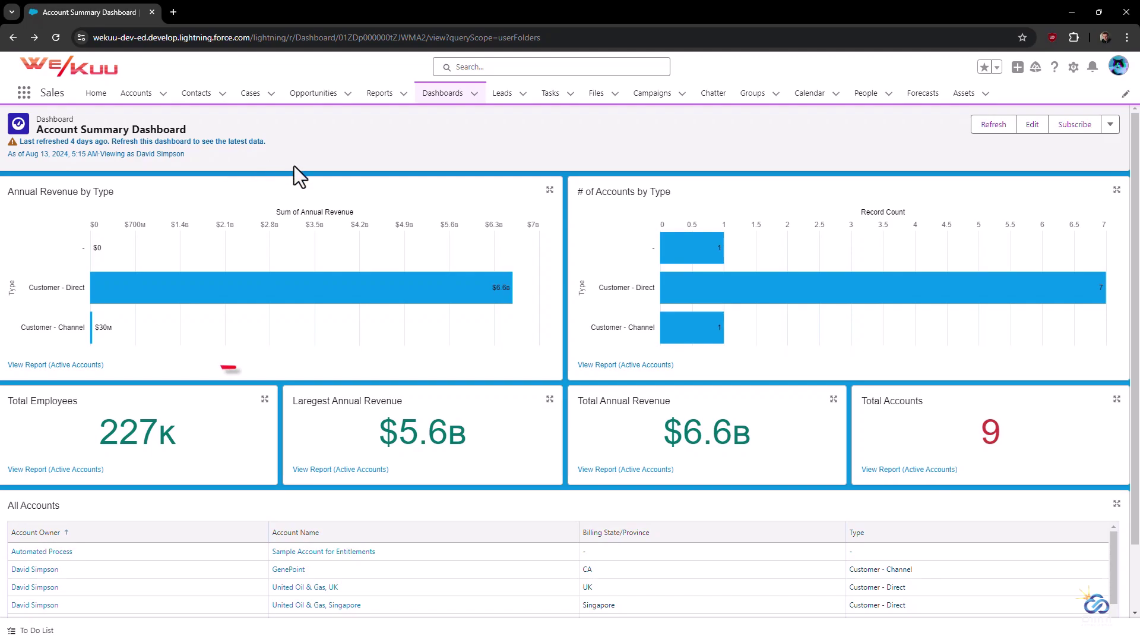
click(80, 366)
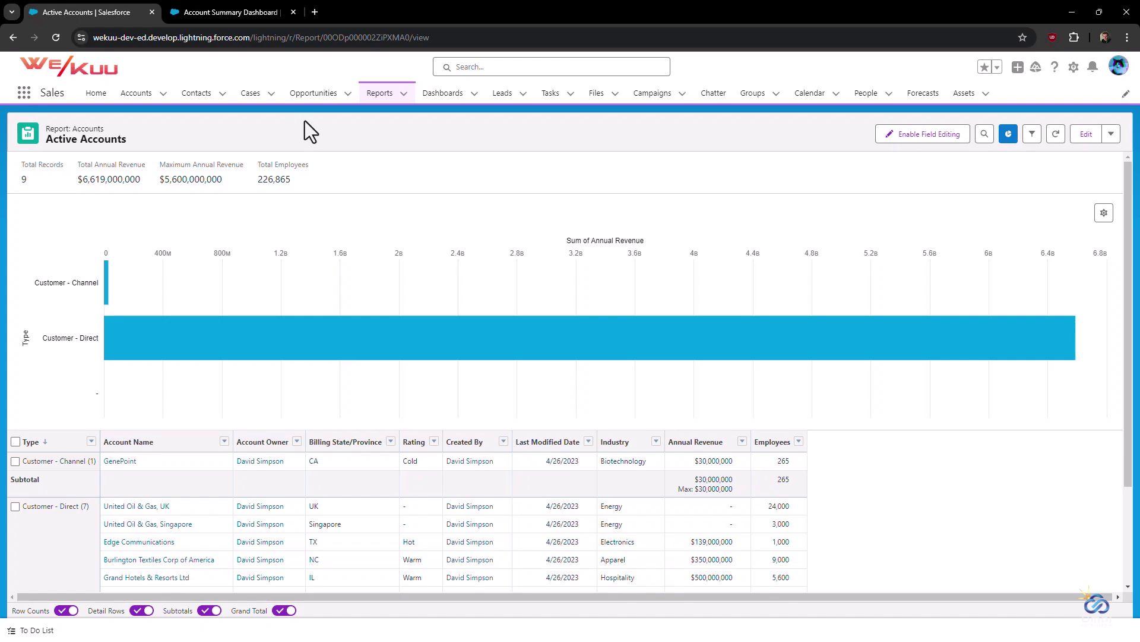
click(230, 11)
click(229, 7)
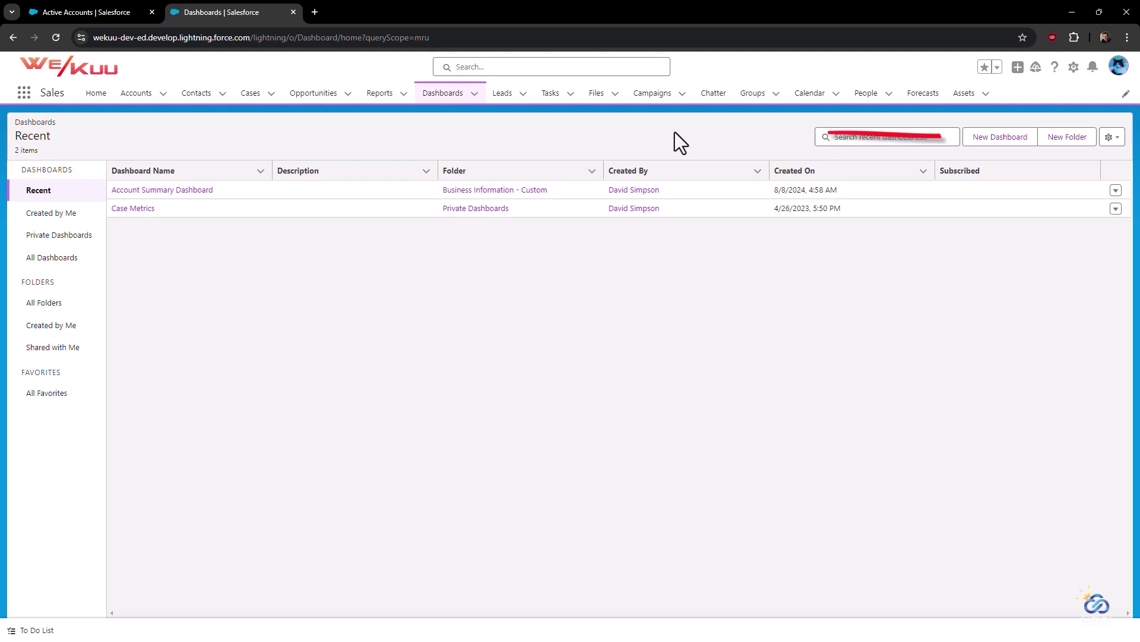
- Create a new dashboard named Account Information Dashboard in the Private Dashboards folder
click(985, 144)
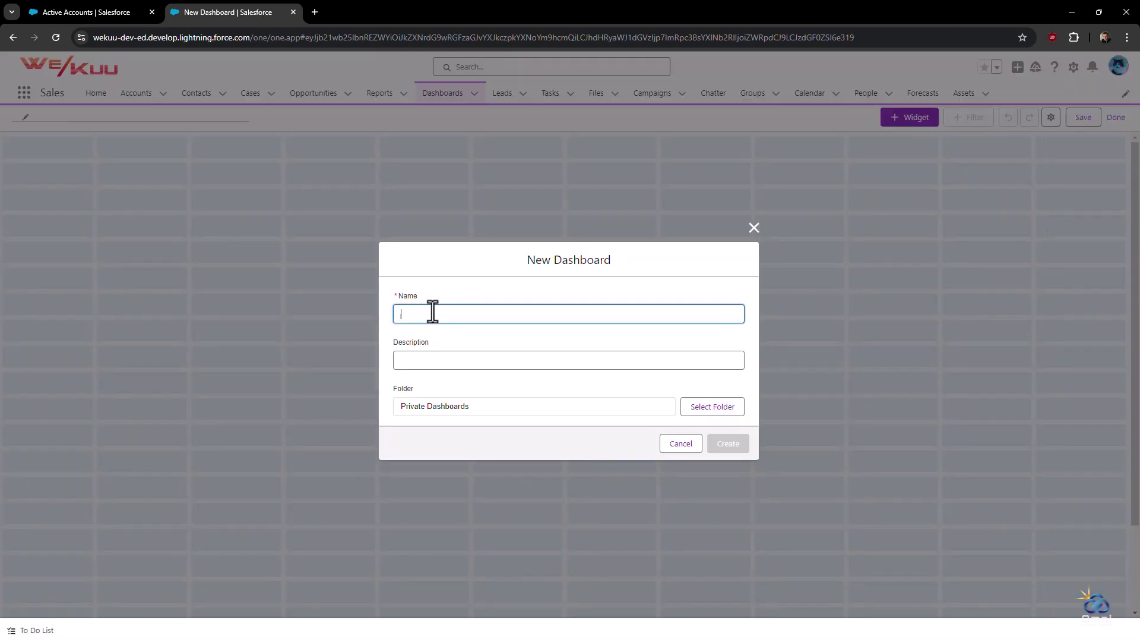
text(Account Information Dashboard)
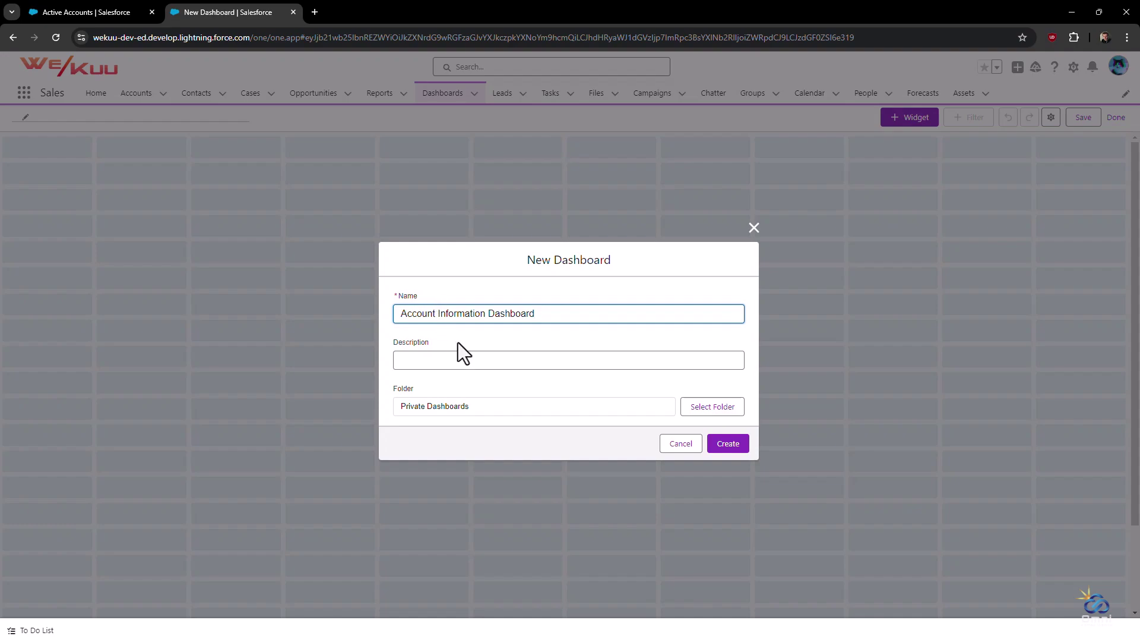
click(727, 447)
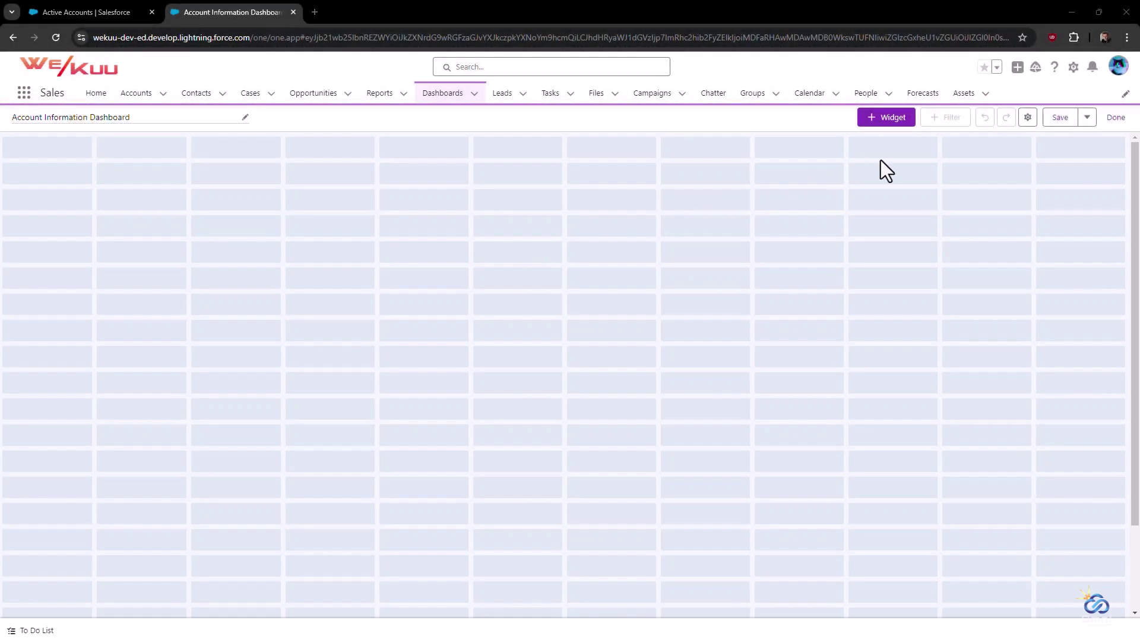
- Start a chart or table widget that uses the Active Accounts report as its source
click(878, 130)
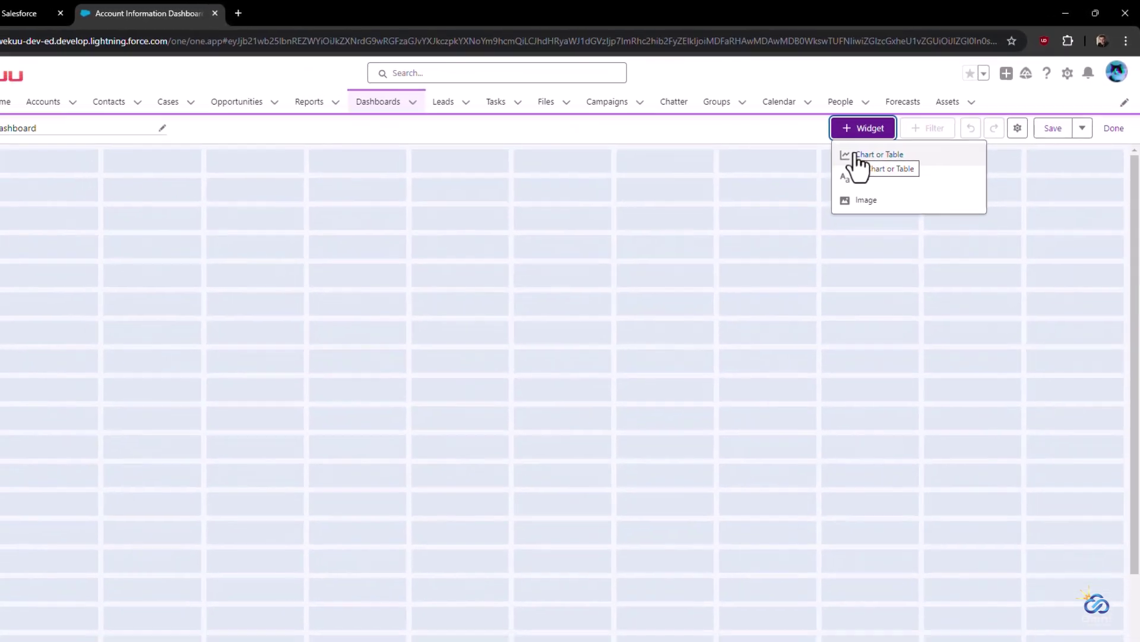
click(742, 224)
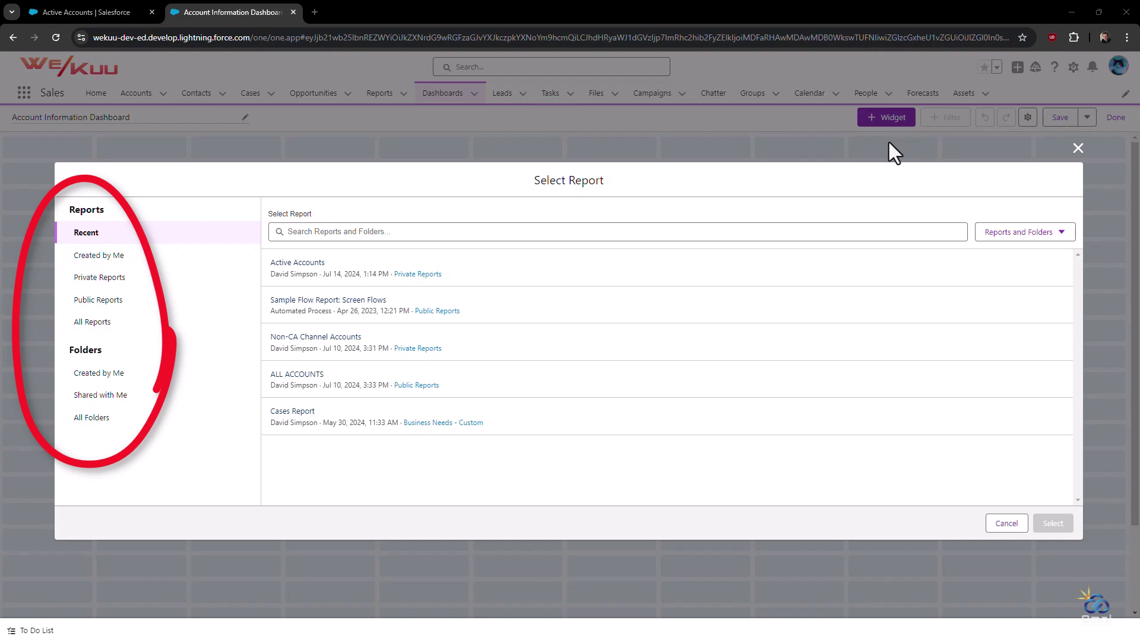
click(551, 261)
click(1055, 525)
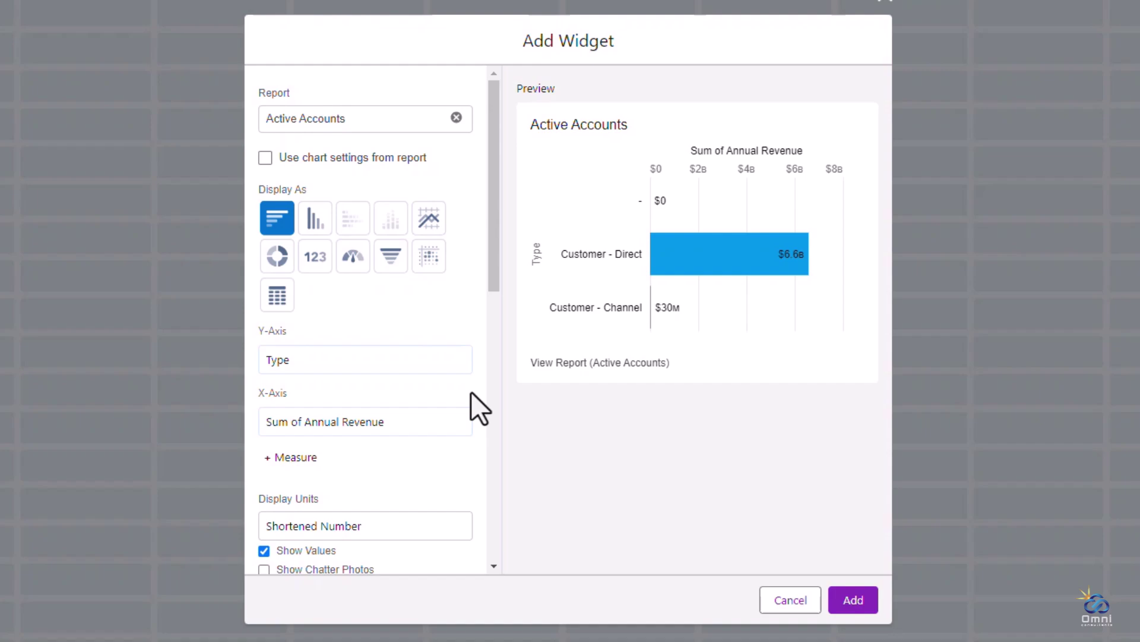
- Review the chart's axis field options and try Largest Annual Revenue as a second X-axis measure, removing it again
click(422, 366)
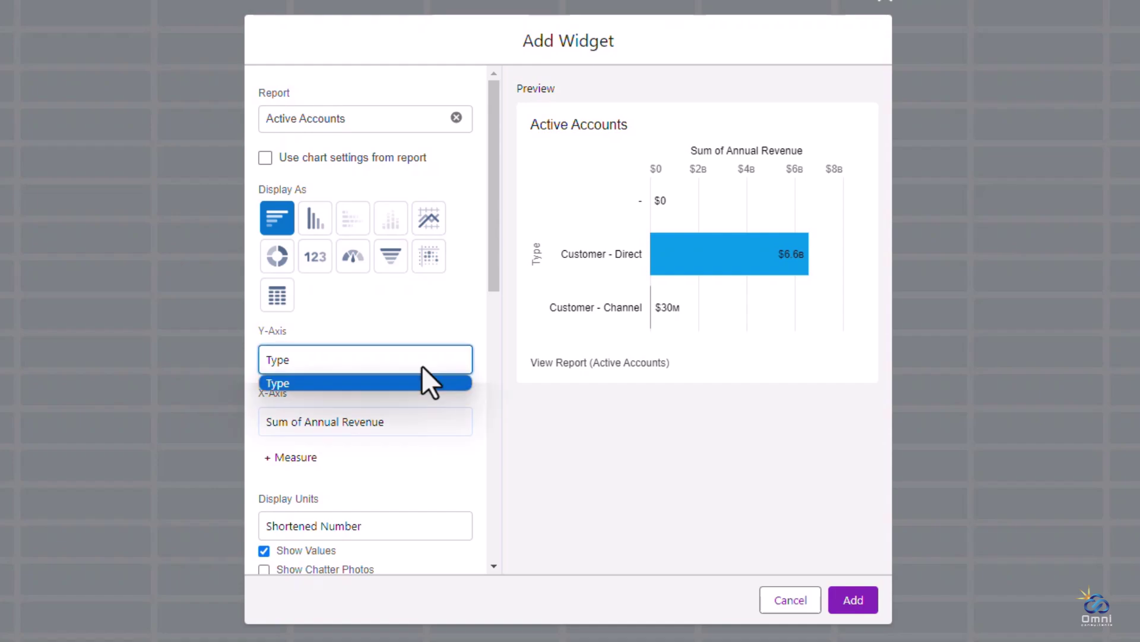
click(422, 365)
click(383, 423)
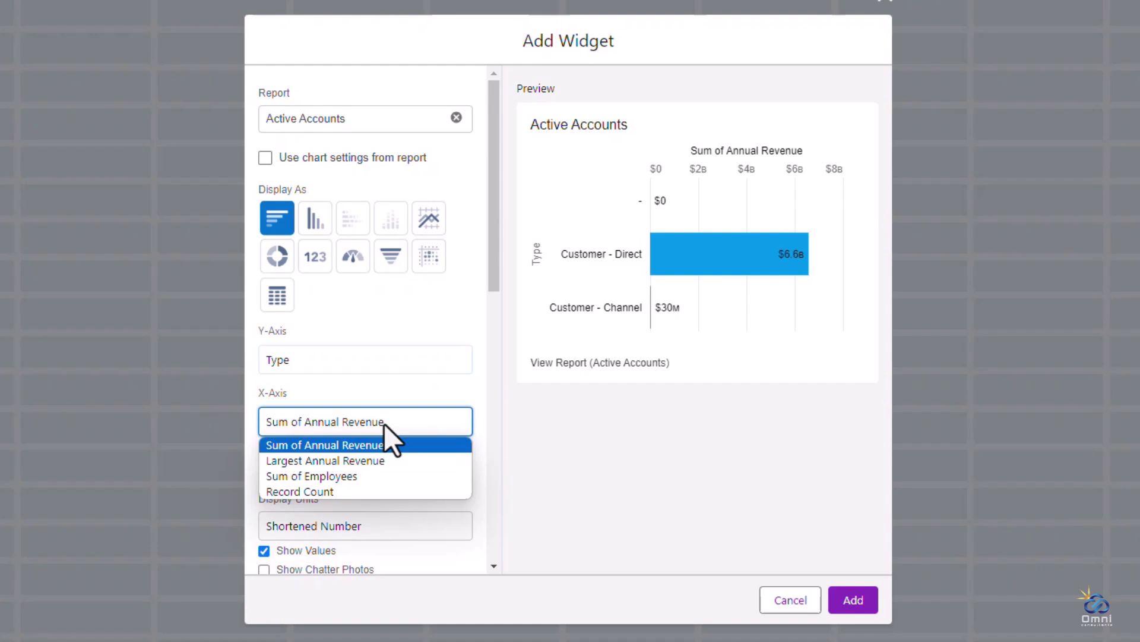
click(383, 423)
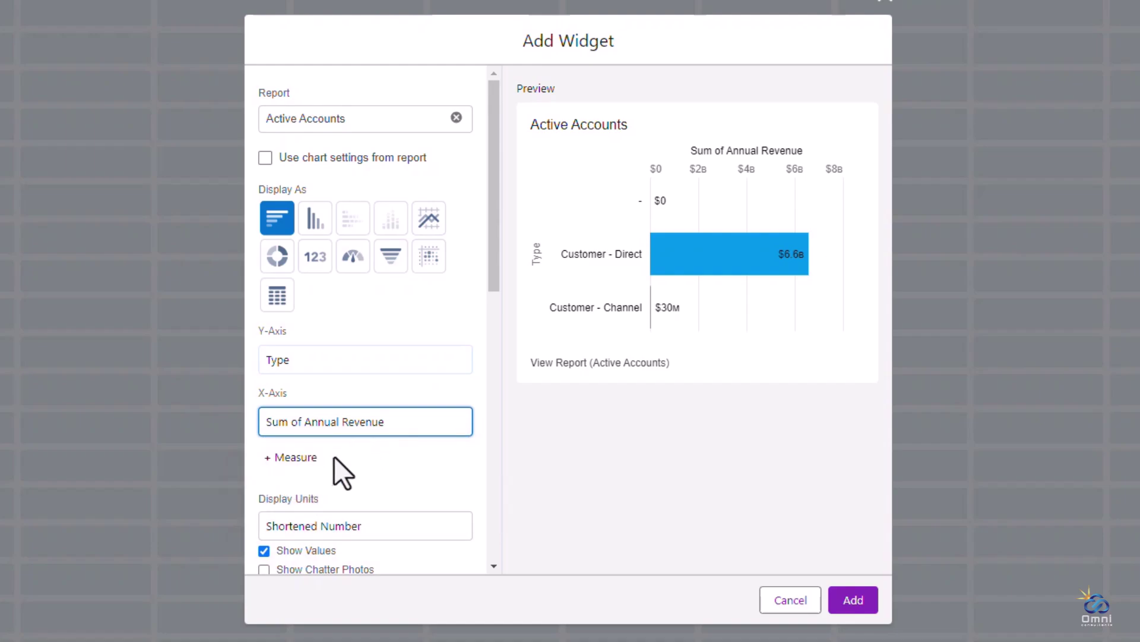
click(307, 461)
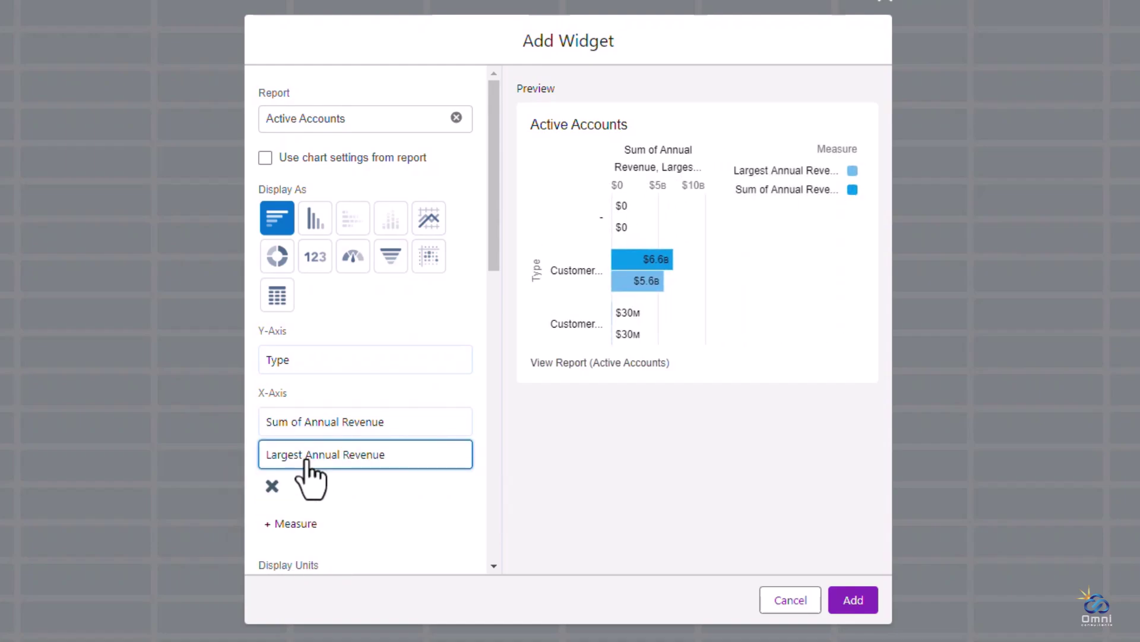
click(272, 486)
- Set the widget's title to Annual Revenue by Type
scroll(500, 369, down, 4)
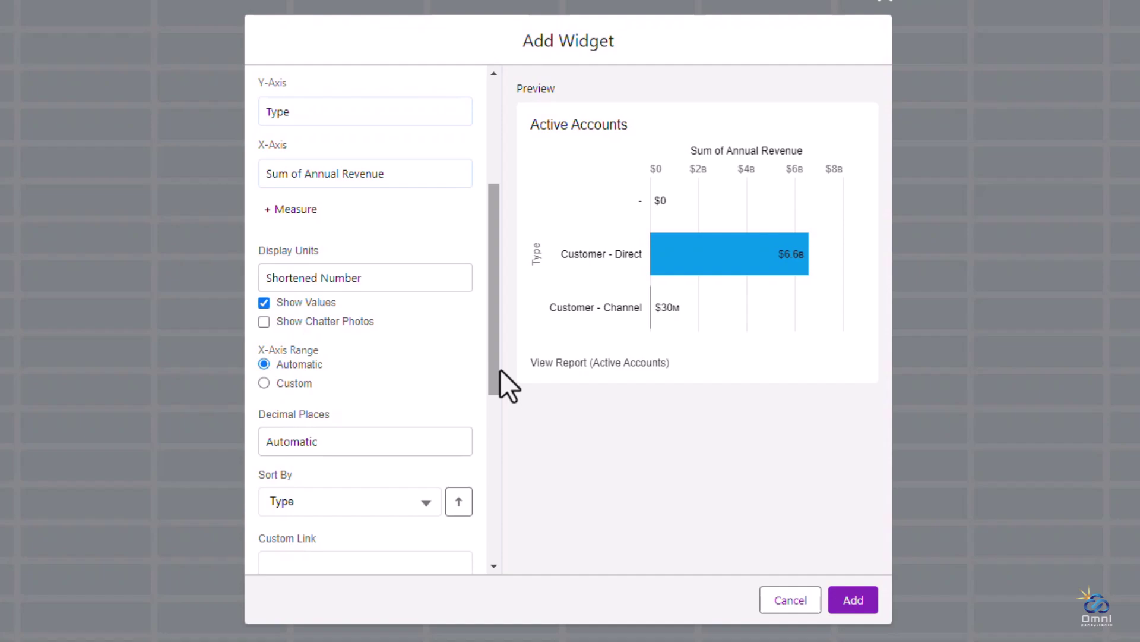
scroll(499, 371, down, 5)
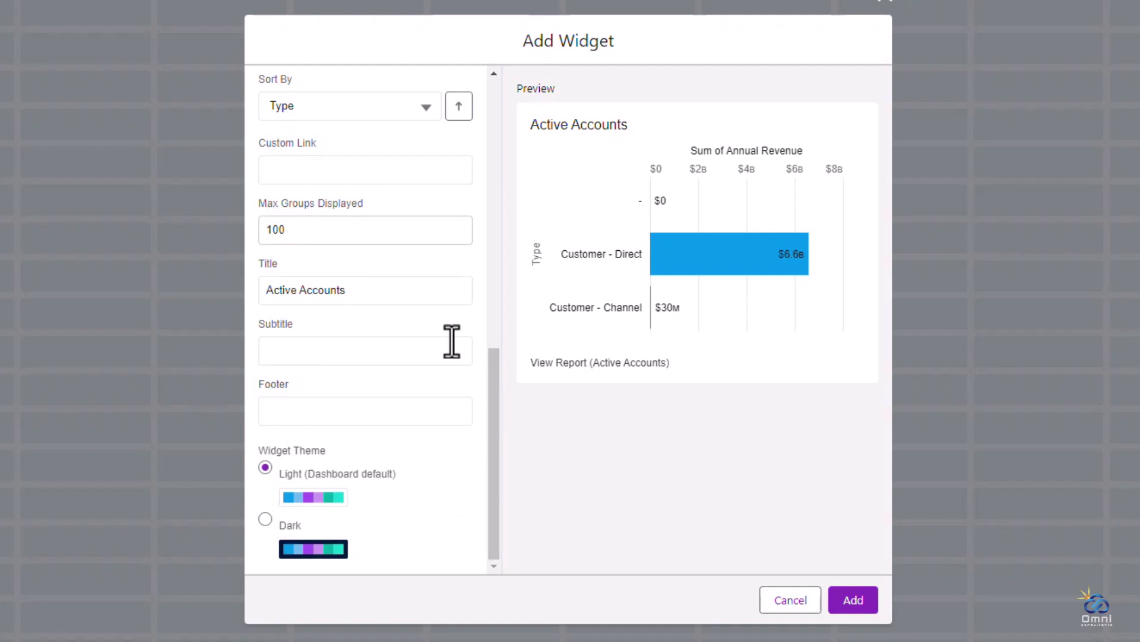
triple_click(376, 287)
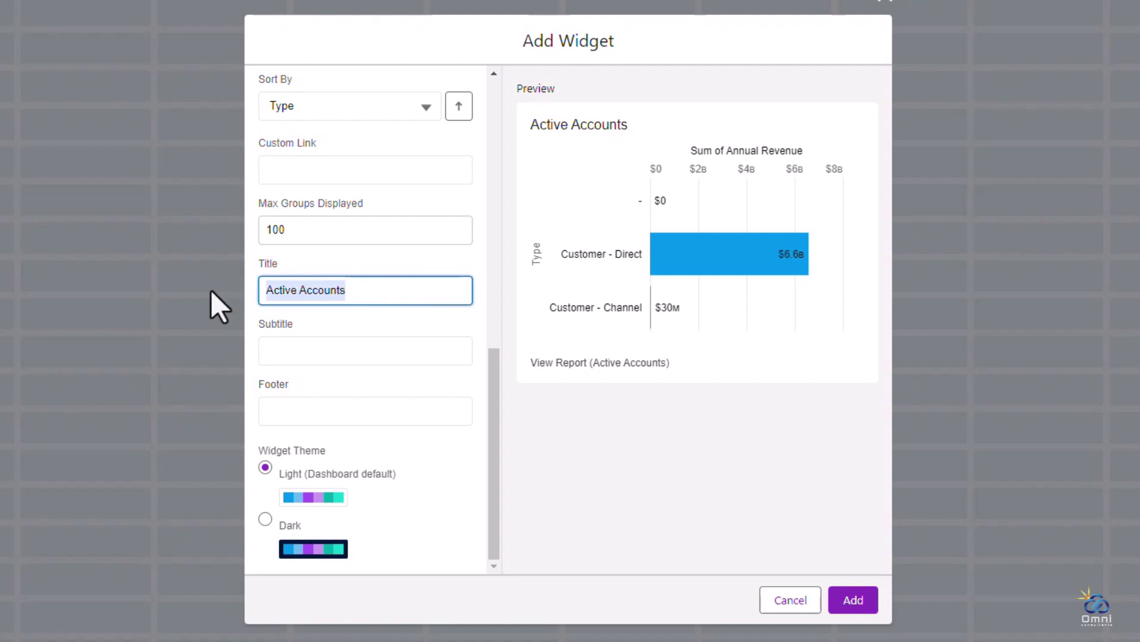
text(Annual Revenue by Type)
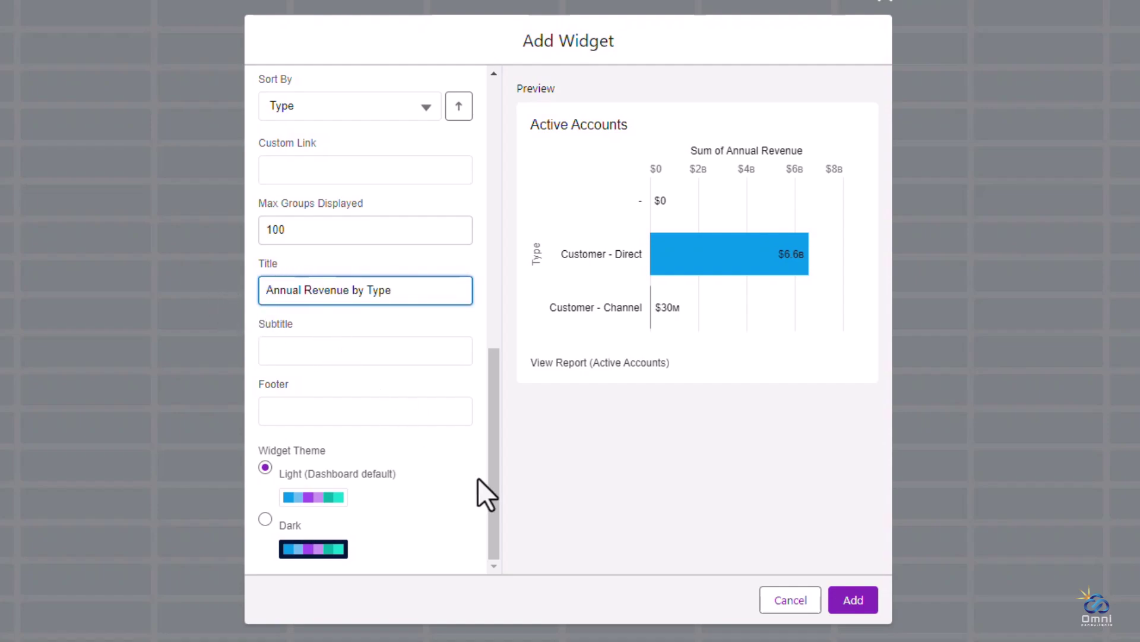
click(579, 494)
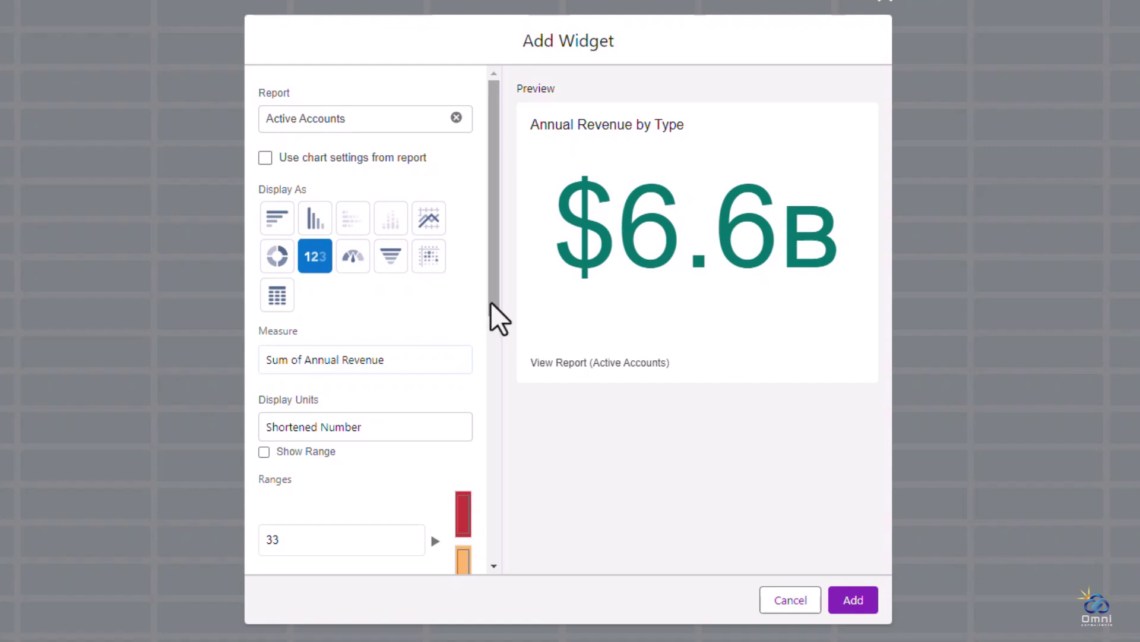
- Look through the metric and table display settings, and try grouping the table by Type before removing that group
drag(490, 302, 497, 386)
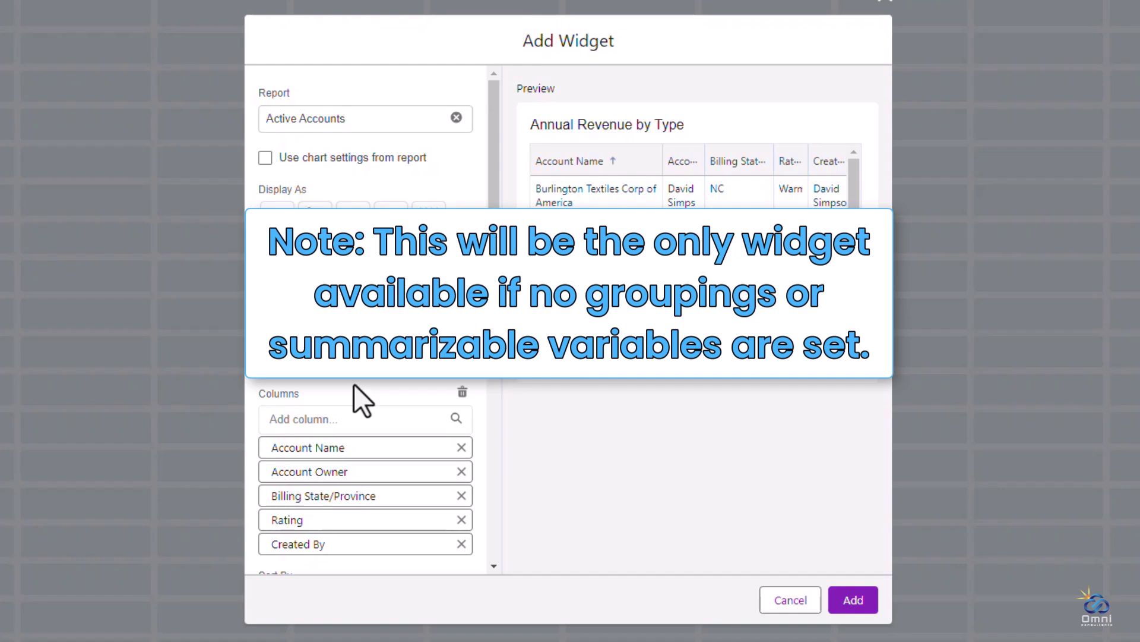
click(342, 372)
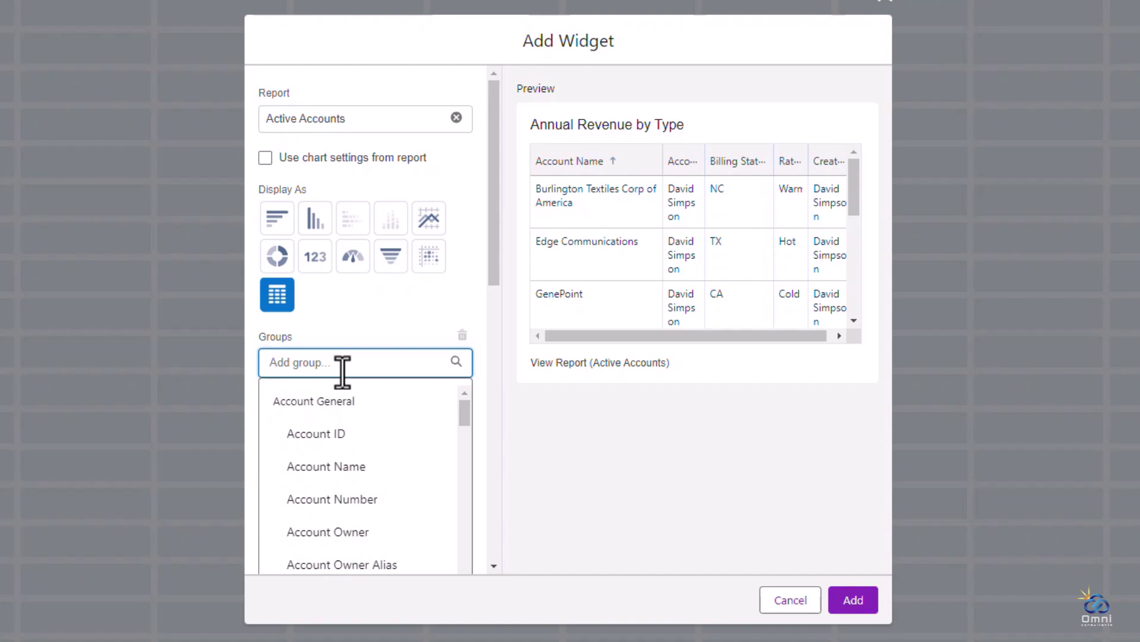
text(Type)
click(335, 431)
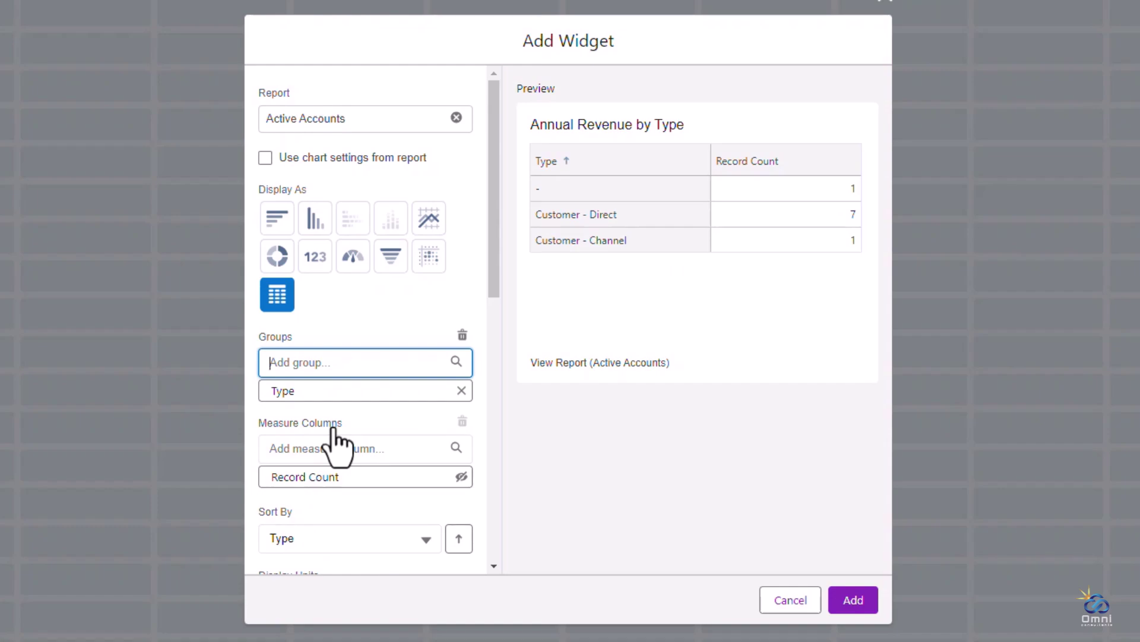
click(460, 393)
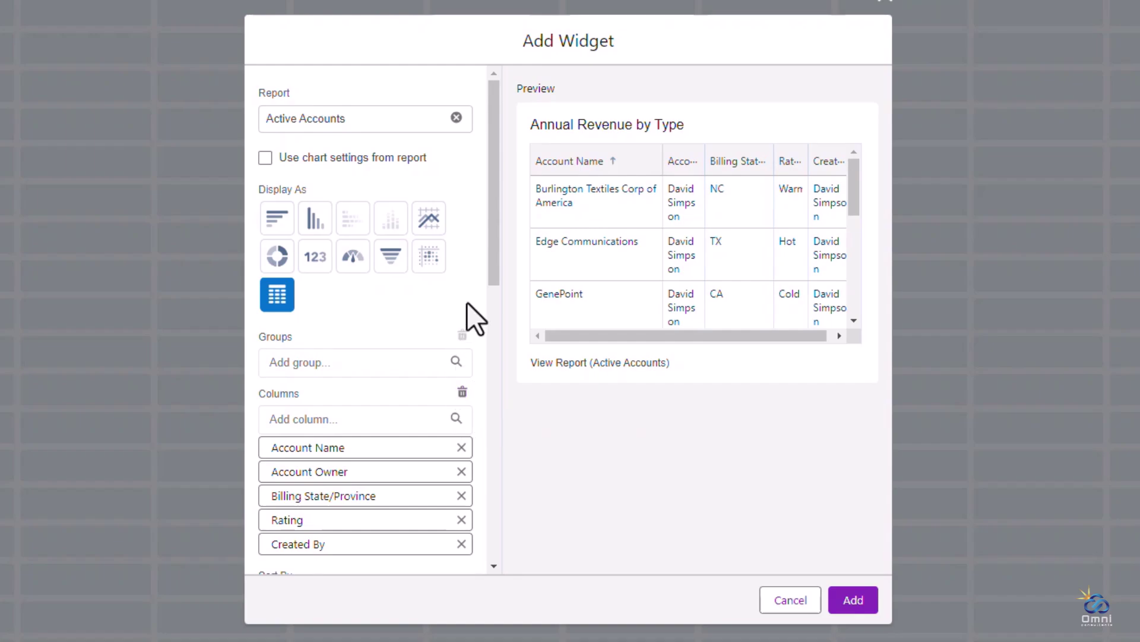
drag(496, 250, 523, 375)
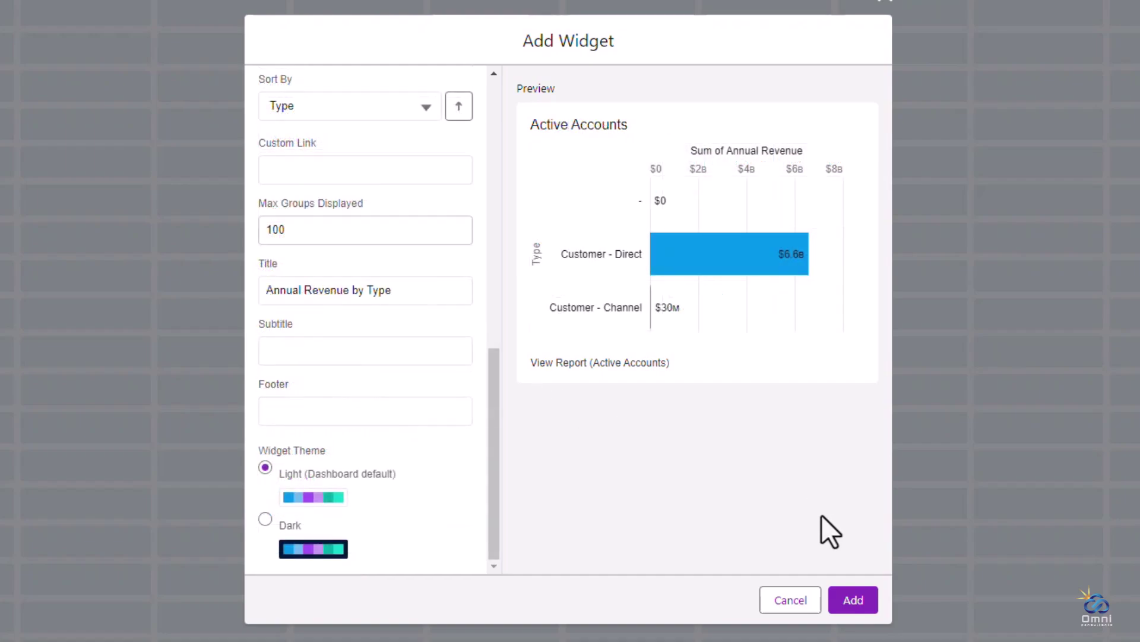
- Add the Annual Revenue by Type bar chart to the dashboard, move it three grid columns right and widen it to five columns
click(853, 599)
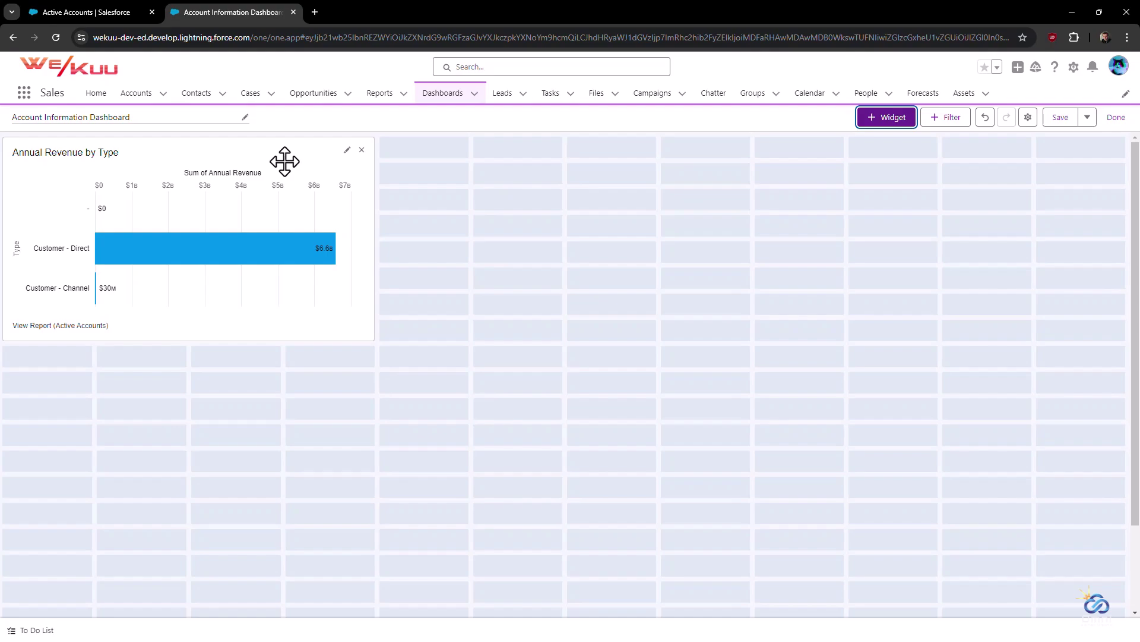
drag(284, 161, 611, 328)
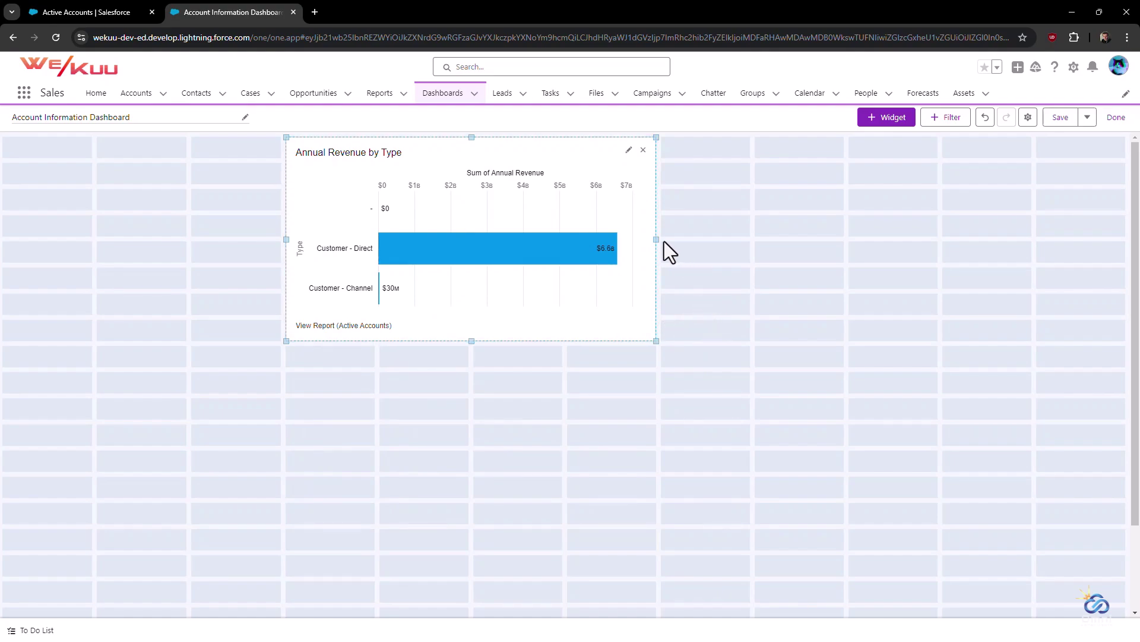
drag(656, 238, 751, 237)
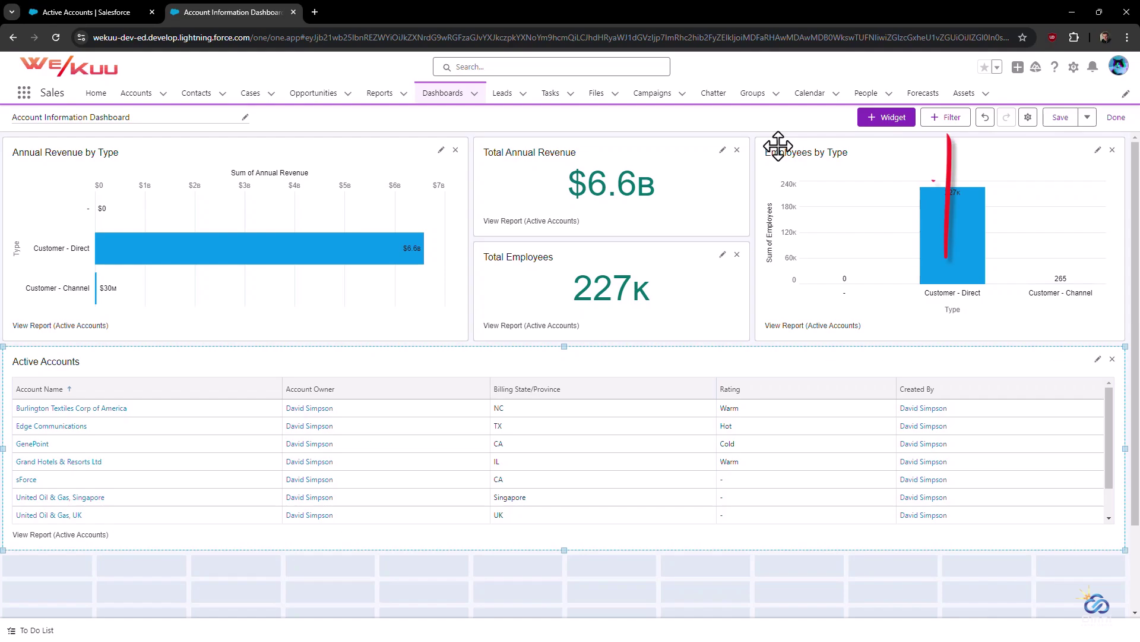
- Start a dashboard filter on the Type field with "equals Prospect" as its first filter value
click(949, 118)
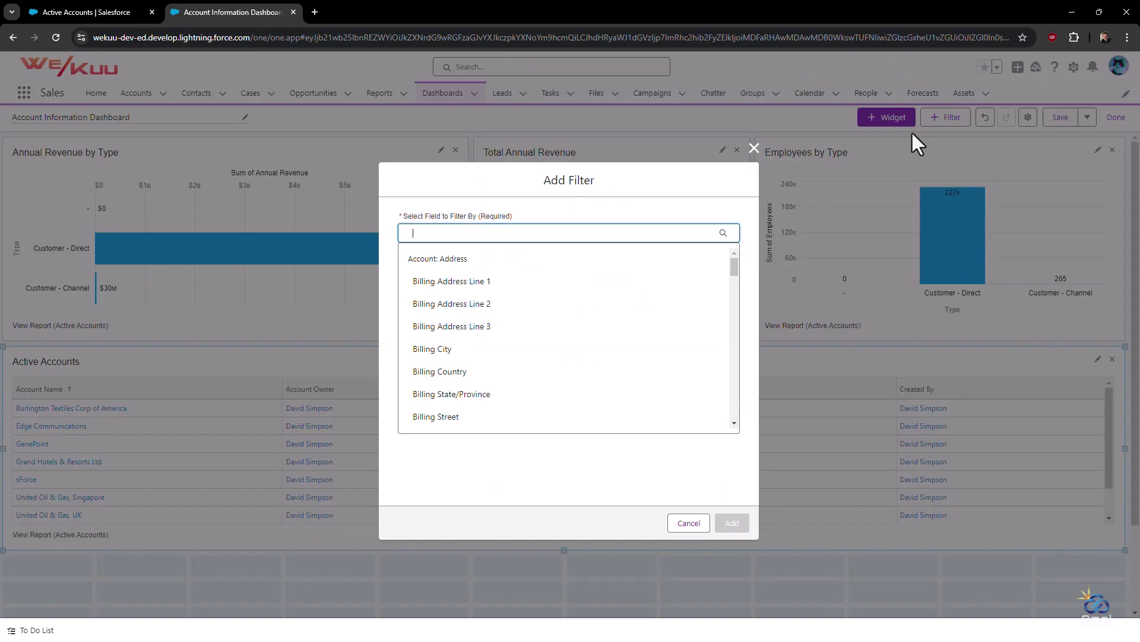
text(type)
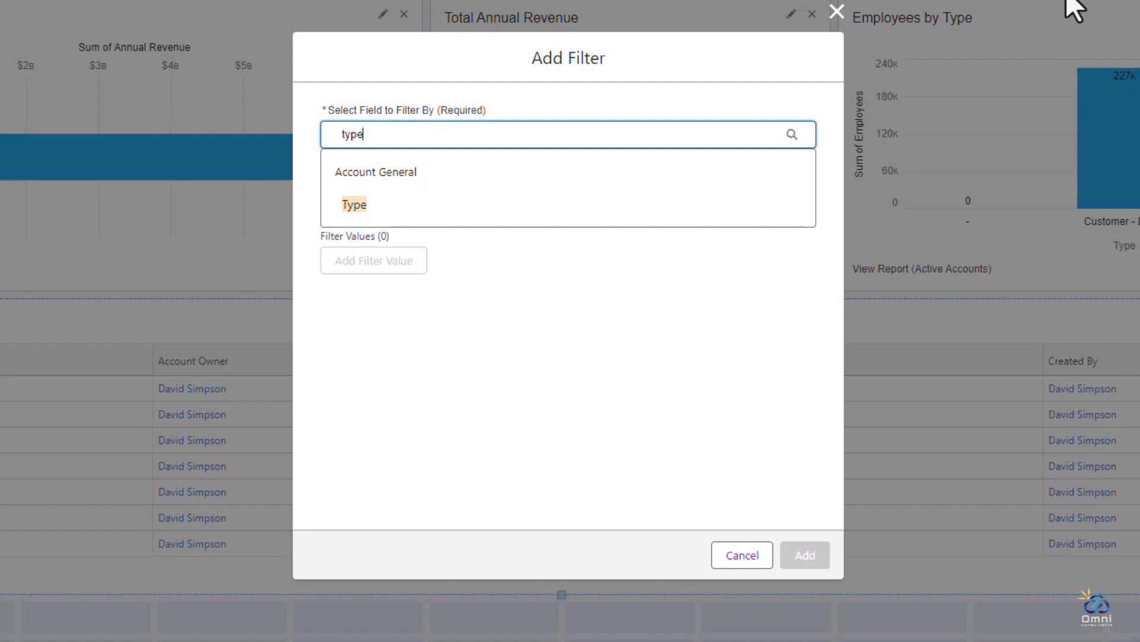
click(473, 205)
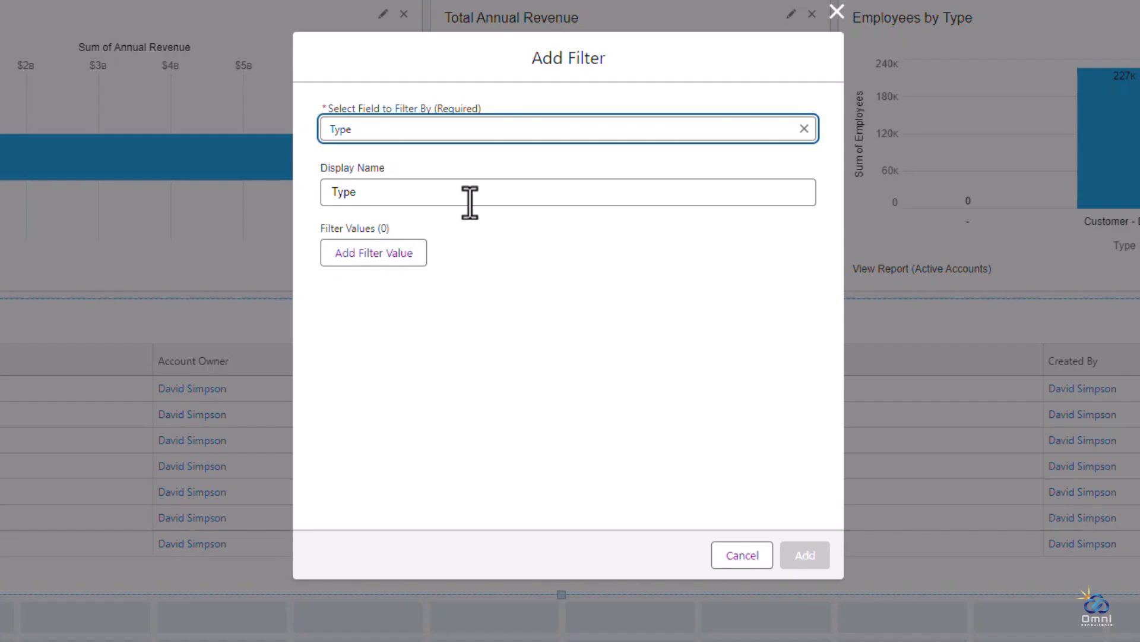
click(360, 261)
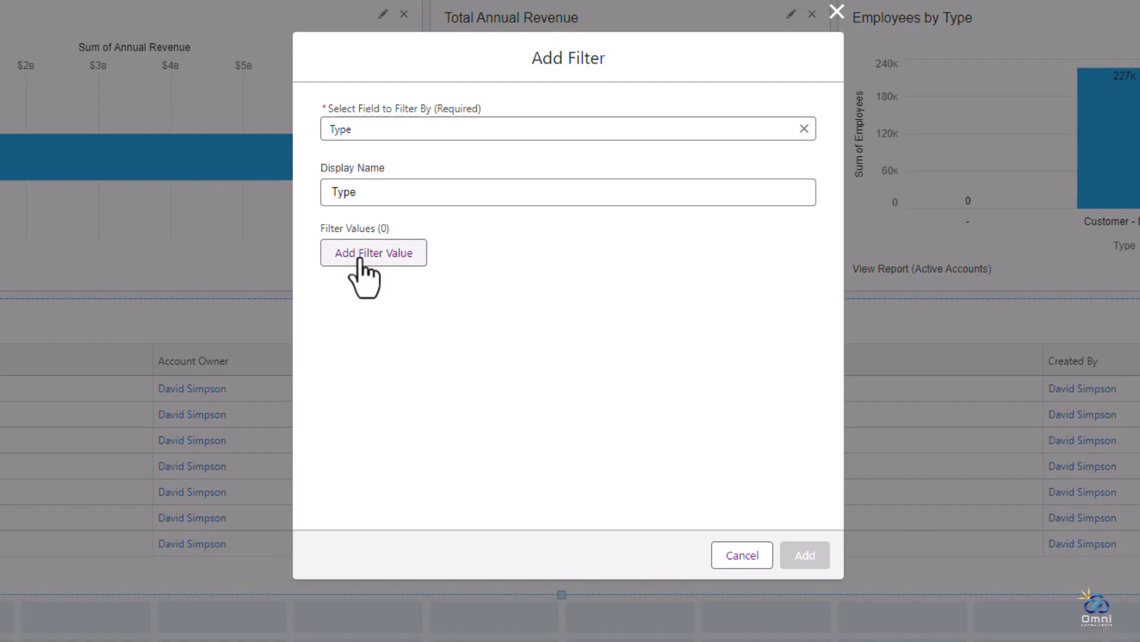
click(360, 260)
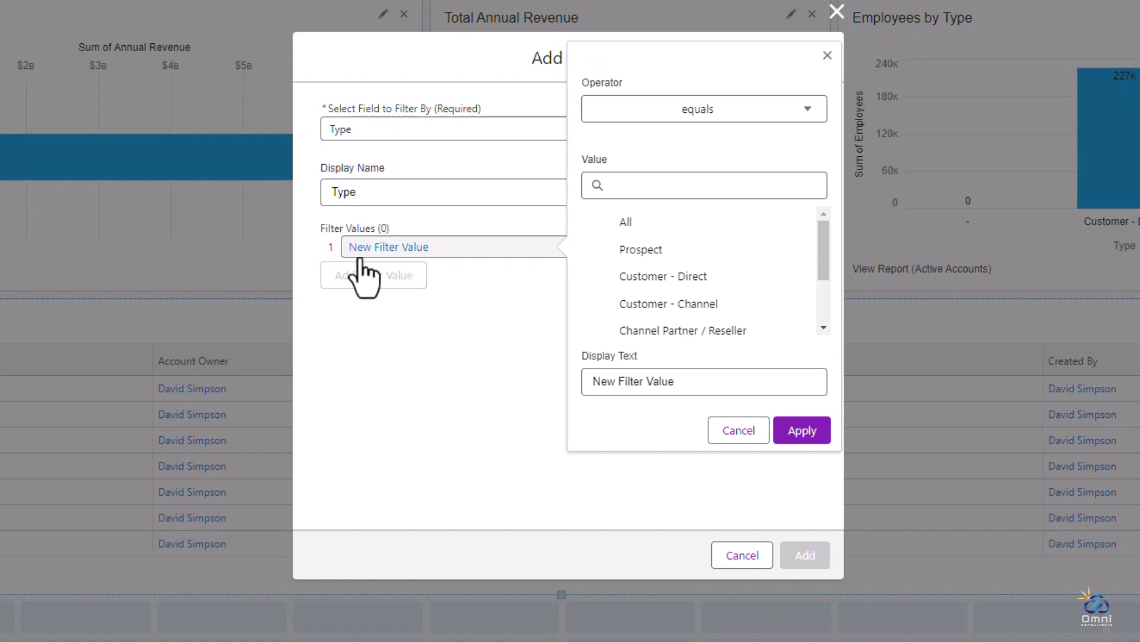
click(657, 252)
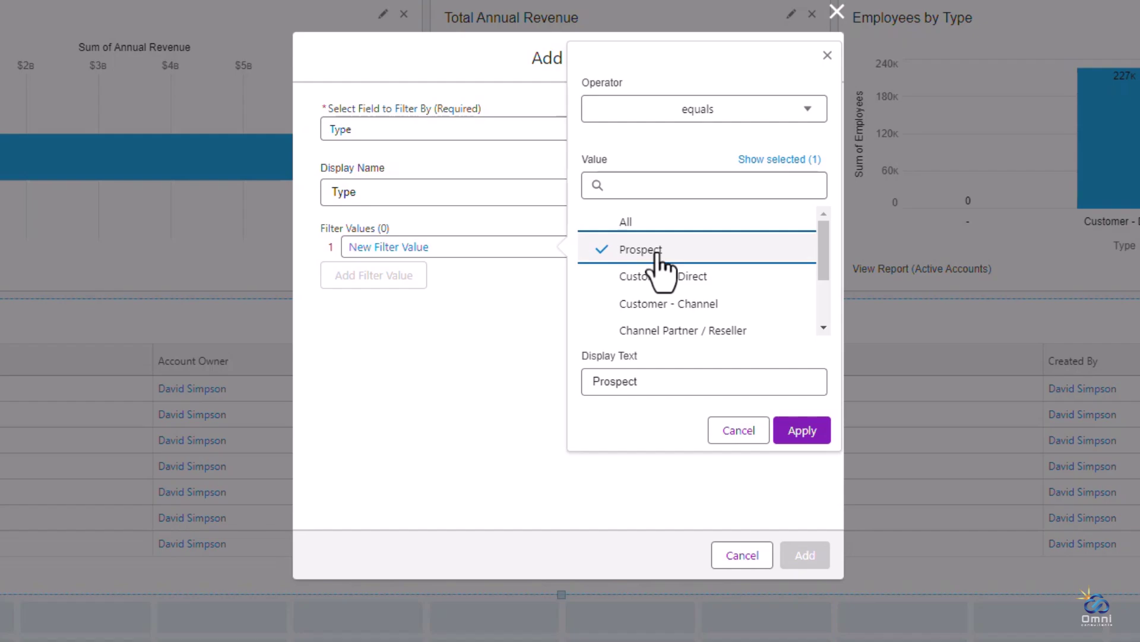
click(806, 433)
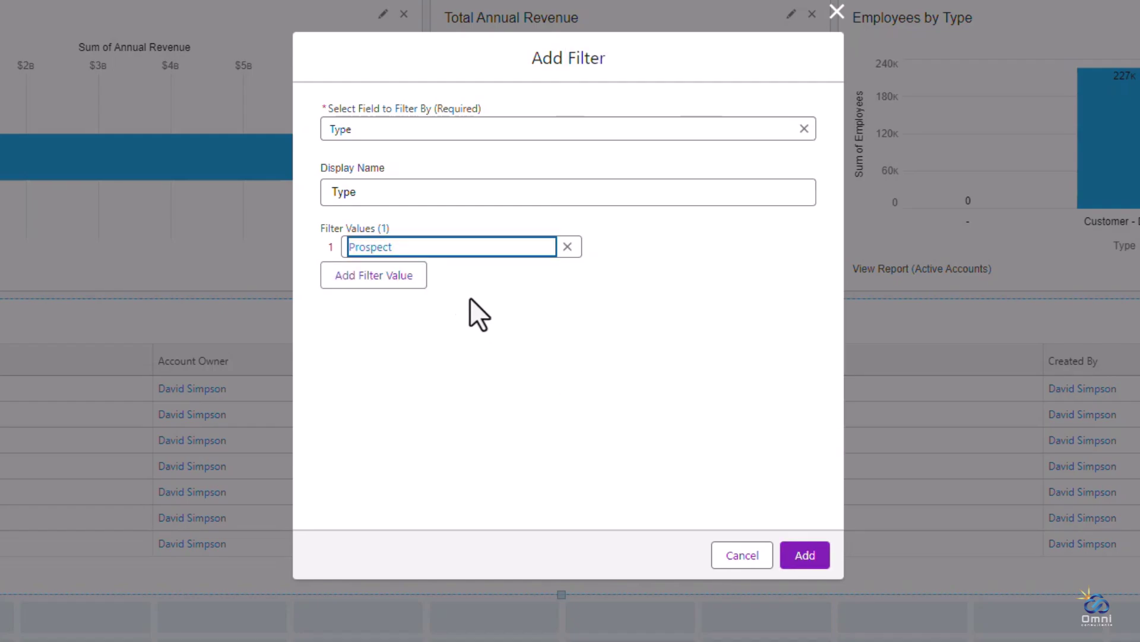
- Include Customer - Direct and Customer - Channel as further values of the Type filter and add the filter to the dashboard
click(381, 274)
click(654, 301)
click(803, 456)
click(393, 310)
click(662, 357)
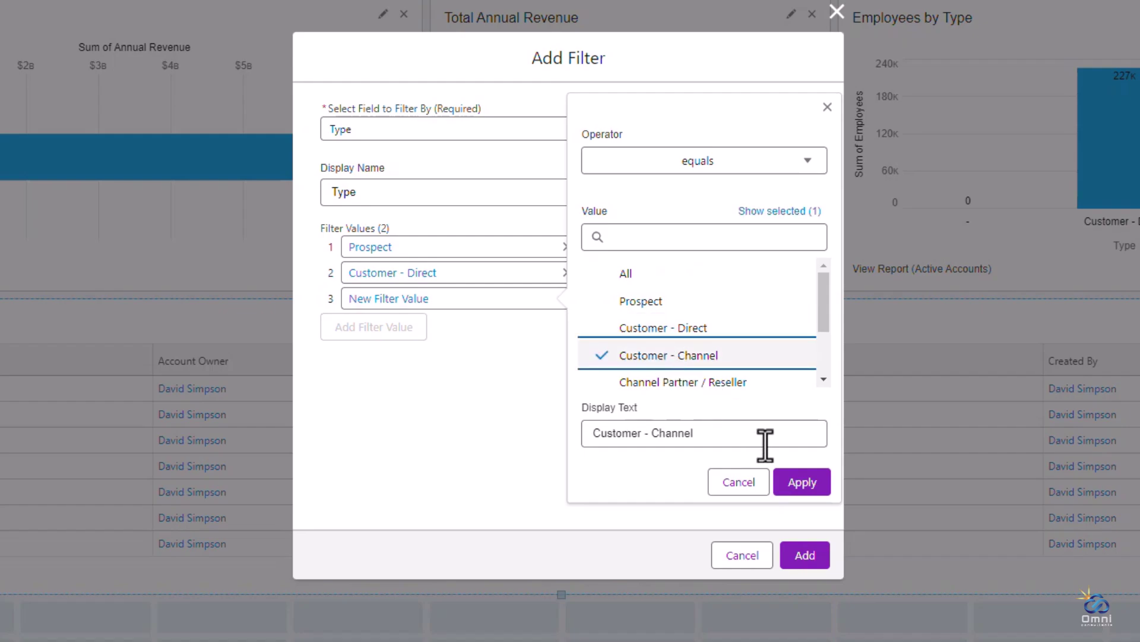
click(788, 483)
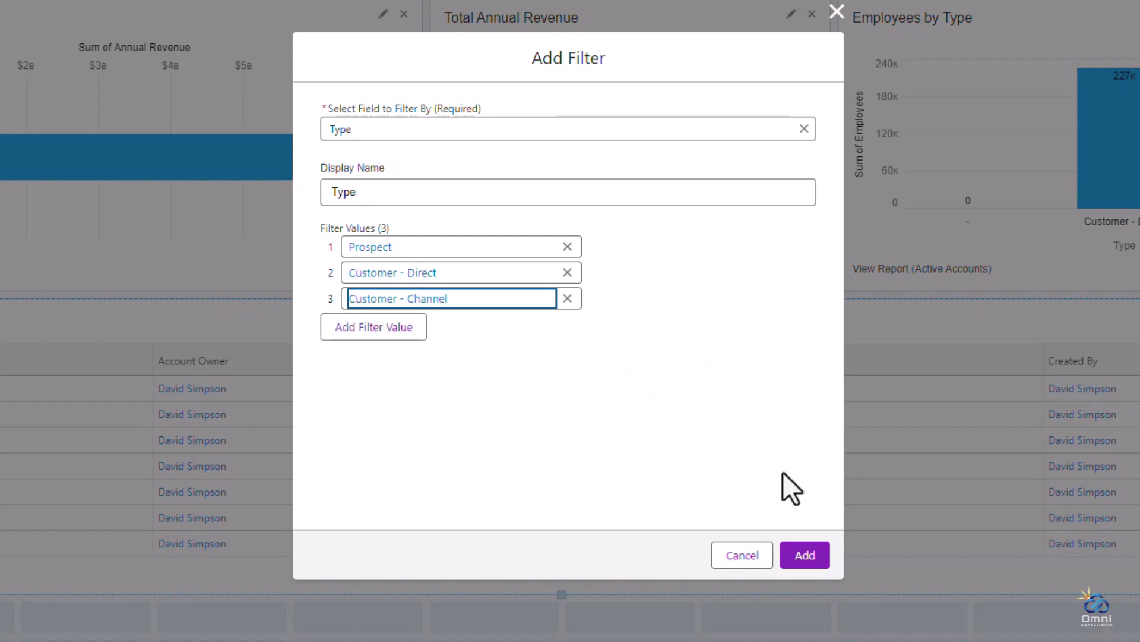
click(806, 555)
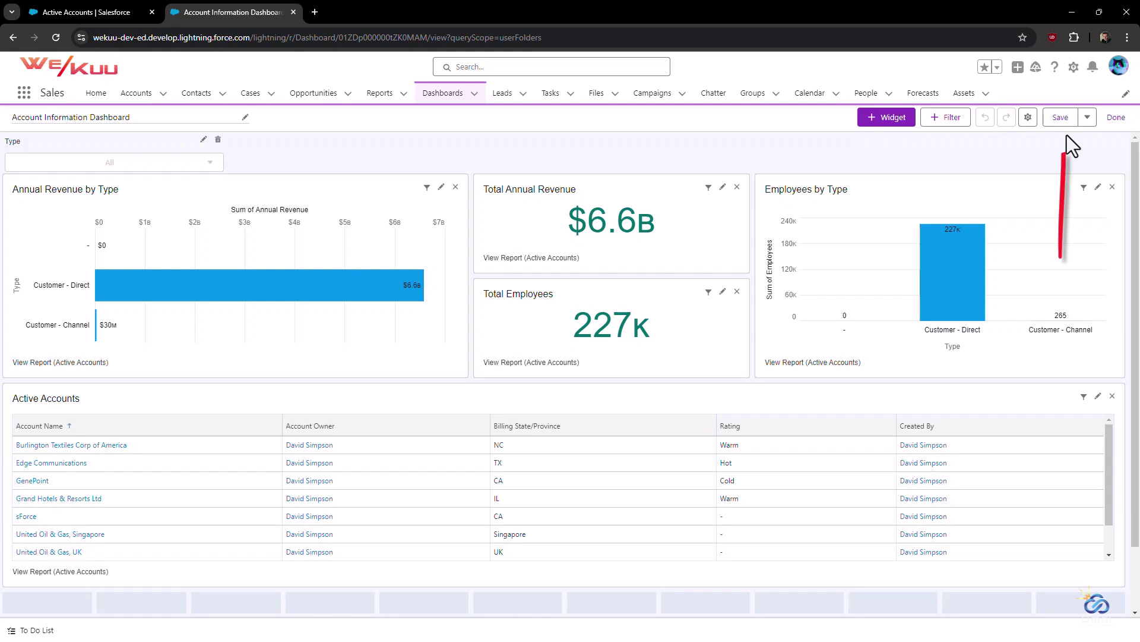
- Save the Account Information Dashboard, finish editing it and refresh its data
click(1061, 119)
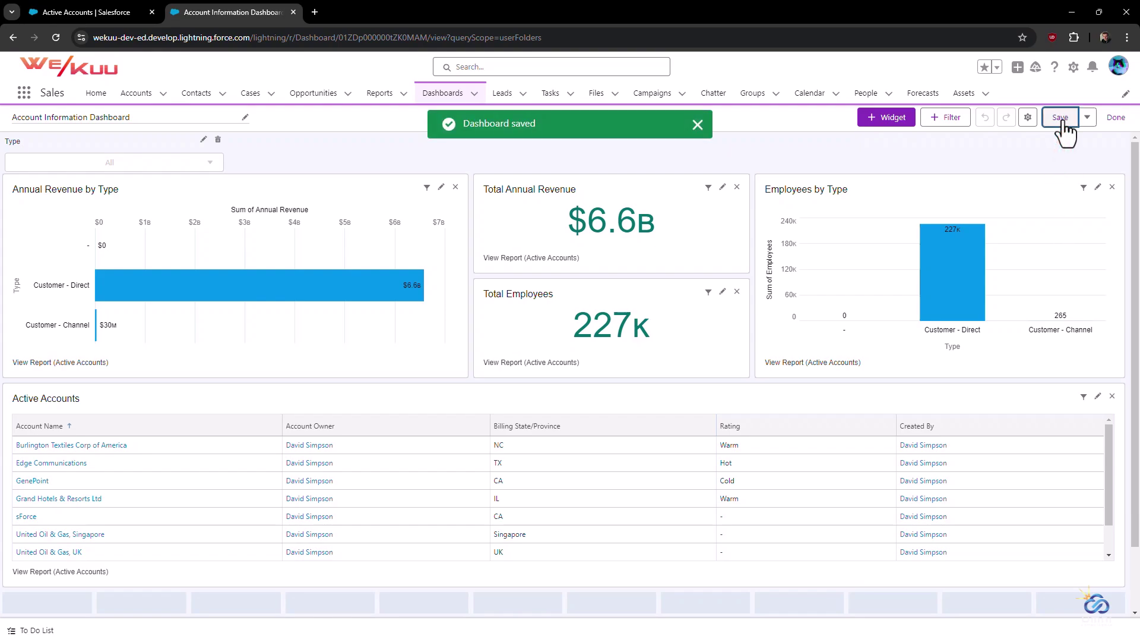
click(1114, 119)
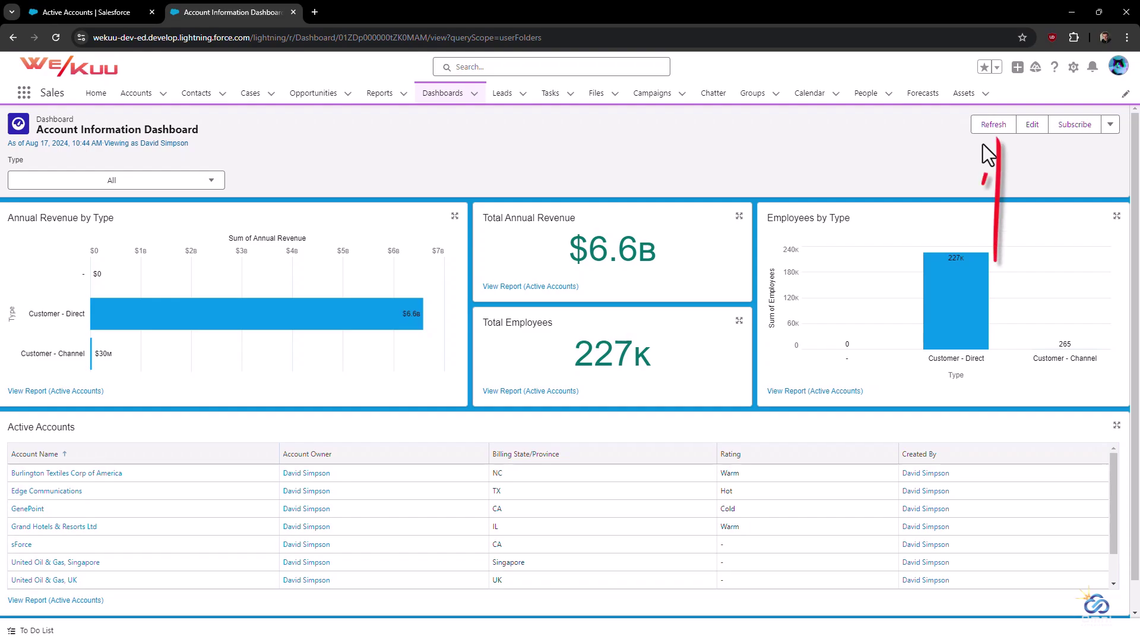
click(987, 129)
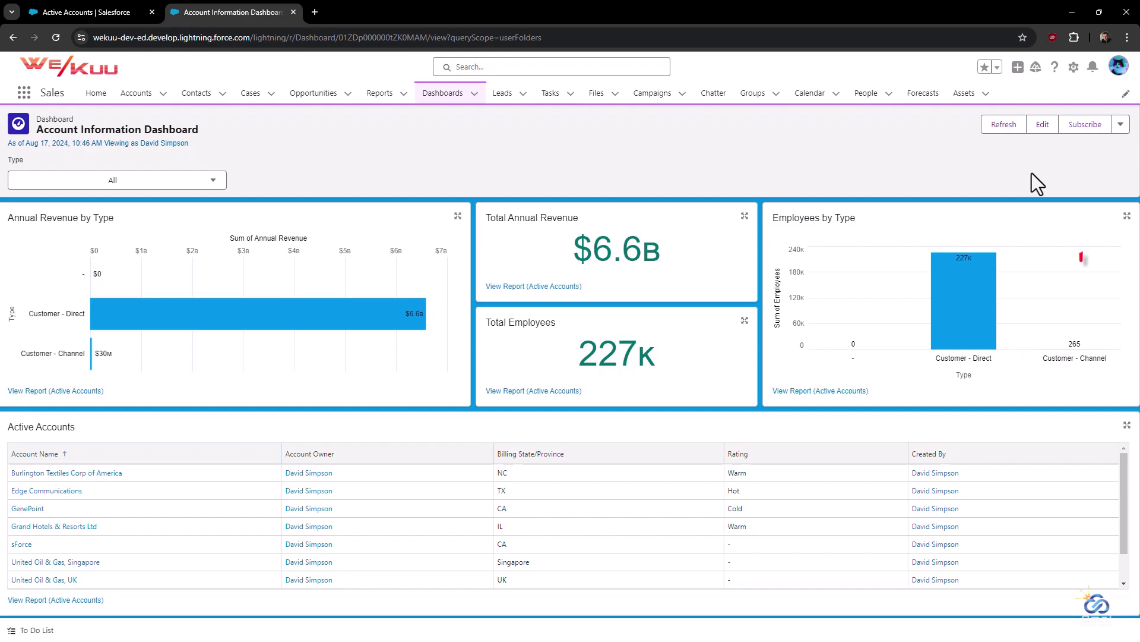
- Open the subscription settings of the Account Information Dashboard
click(1076, 138)
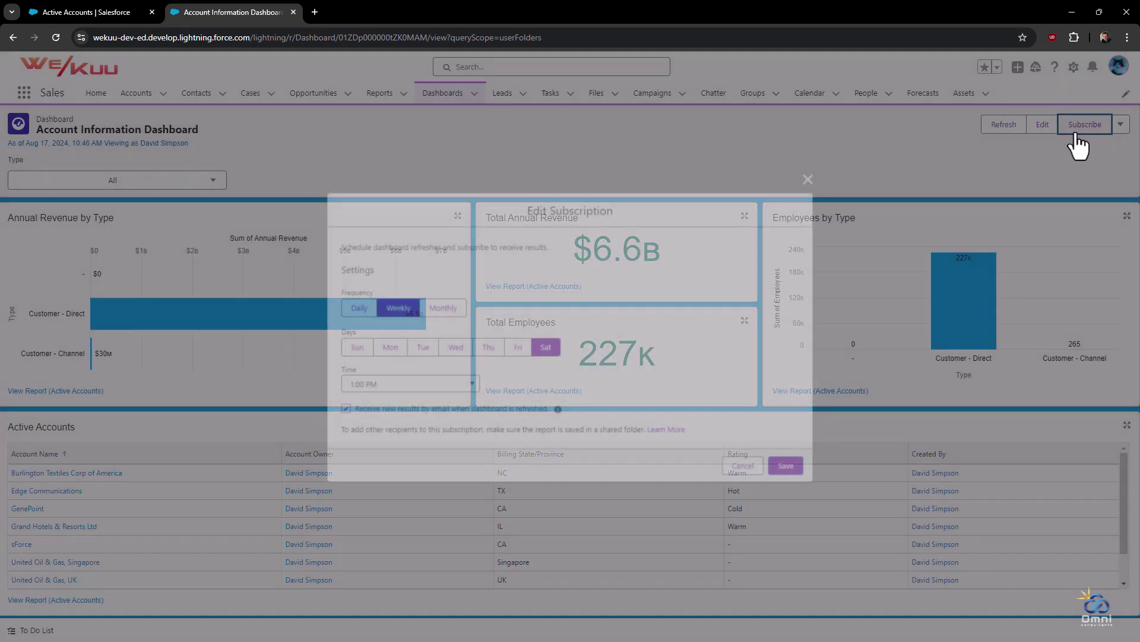